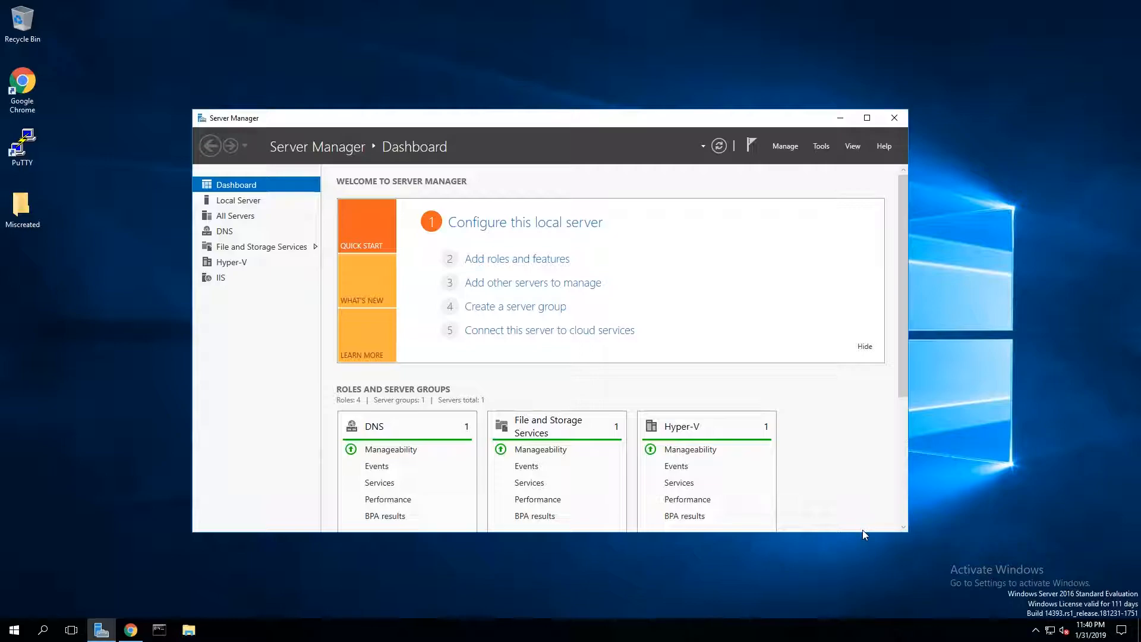
Switch to Chrome and go through the MySQL Community Server download result to the MySQL Installer for Windows download page.
{"action": "left_click", "coordinate": [130, 635]}
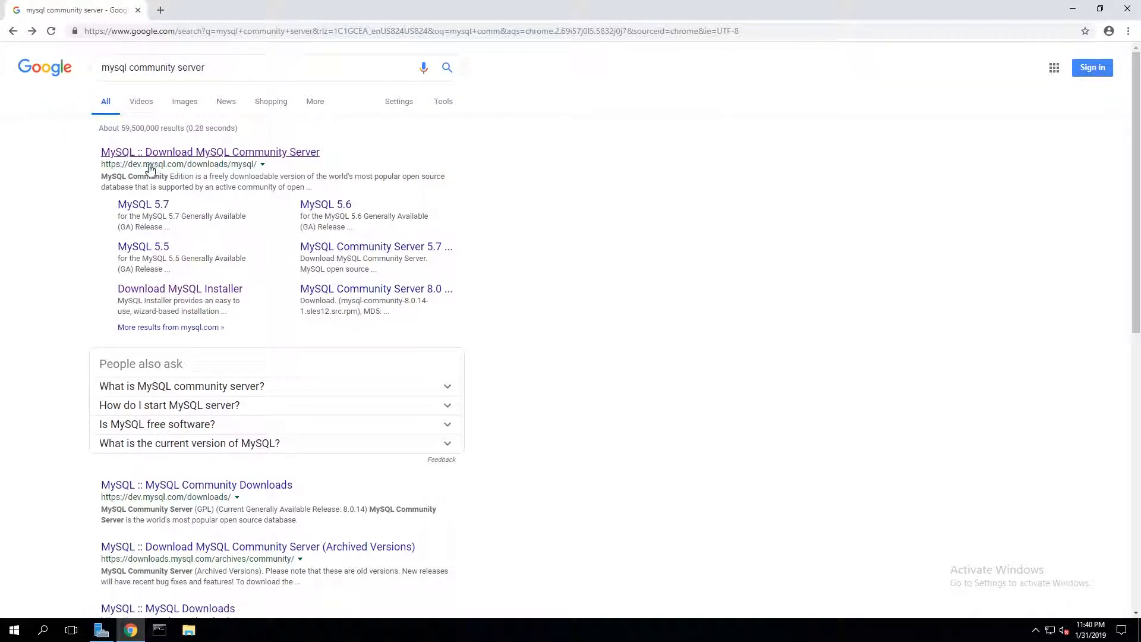
{"action": "left_click", "coordinate": [180, 158]}
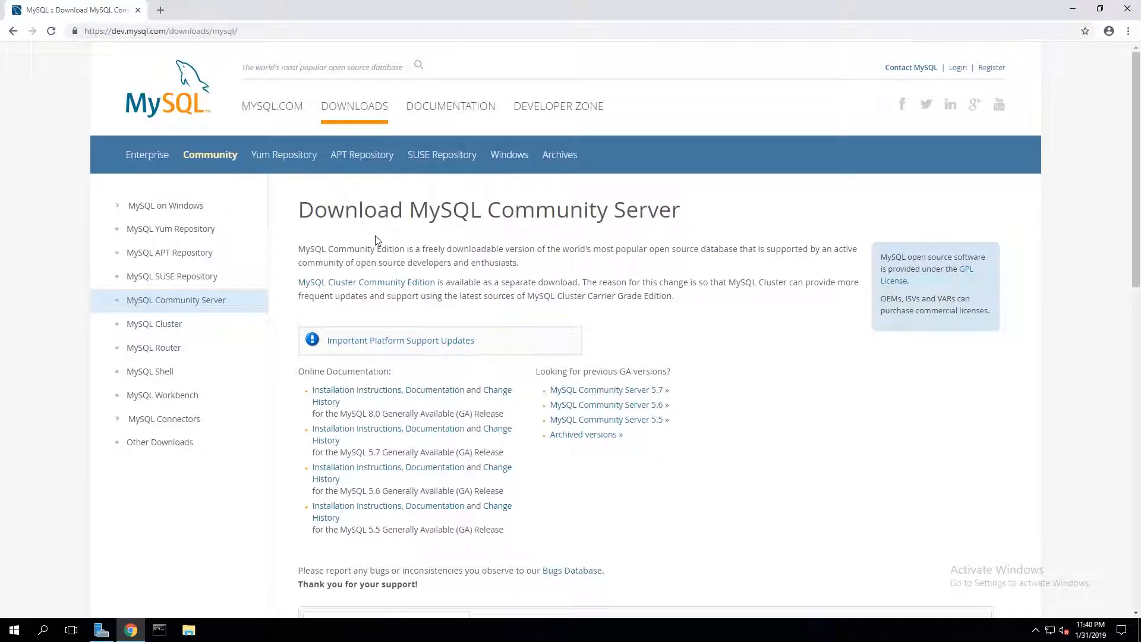
{"action": "scroll", "coordinate": [378, 237], "scroll_direction": "down", "scroll_amount": 1}
{"action": "scroll", "coordinate": [377, 237], "scroll_direction": "down", "scroll_amount": 1}
{"action": "scroll", "coordinate": [368, 241], "scroll_direction": "down", "scroll_amount": 4}
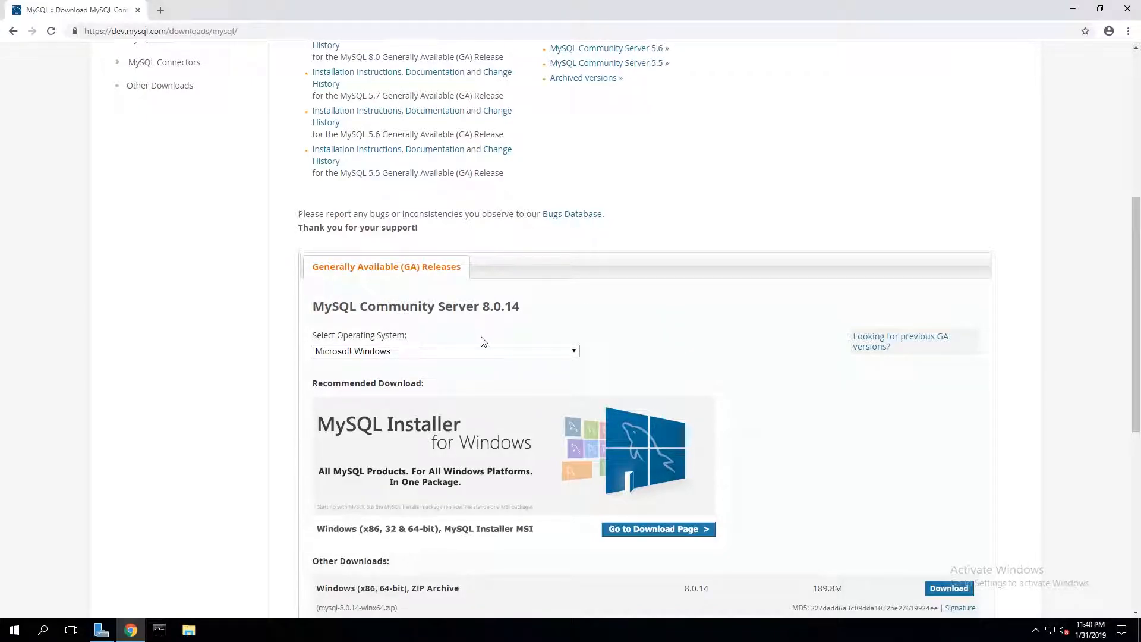
{"action": "scroll", "coordinate": [470, 330], "scroll_direction": "down", "scroll_amount": 1}
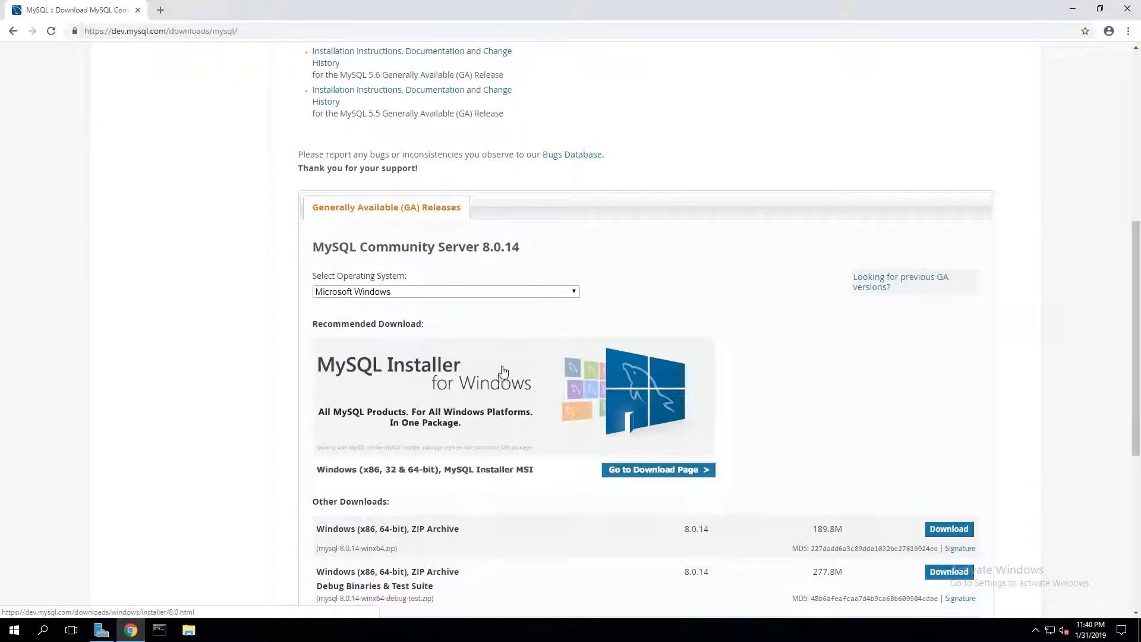
{"action": "left_click", "coordinate": [635, 472]}
Download the web-community MSI of MySQL Installer 8.0.14 without logging in or signing up.
{"action": "scroll", "coordinate": [499, 443], "scroll_direction": "down", "scroll_amount": 3}
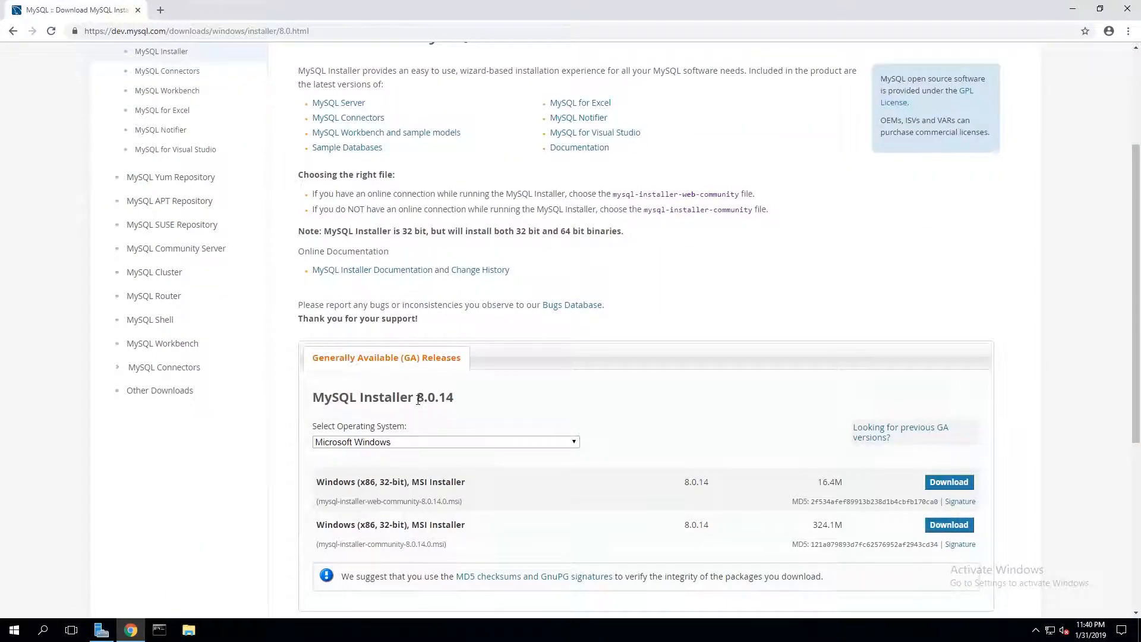
{"action": "left_click_drag", "start_coordinate": [418, 400], "coordinate": [459, 402]}
{"action": "left_click", "coordinate": [935, 484]}
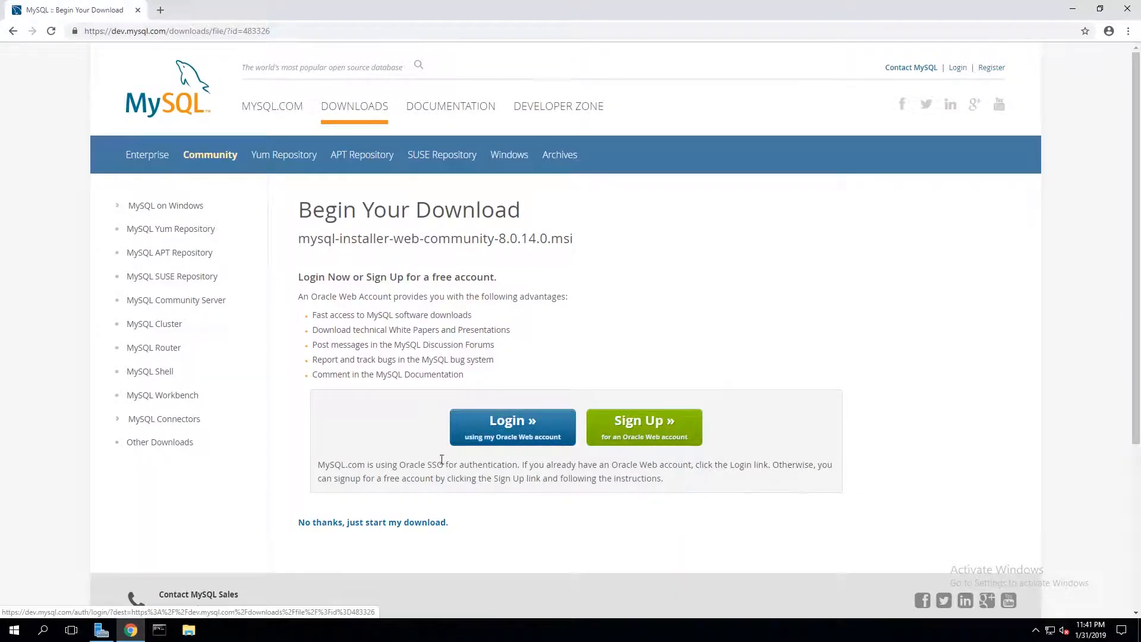
{"action": "left_click", "coordinate": [404, 521]}
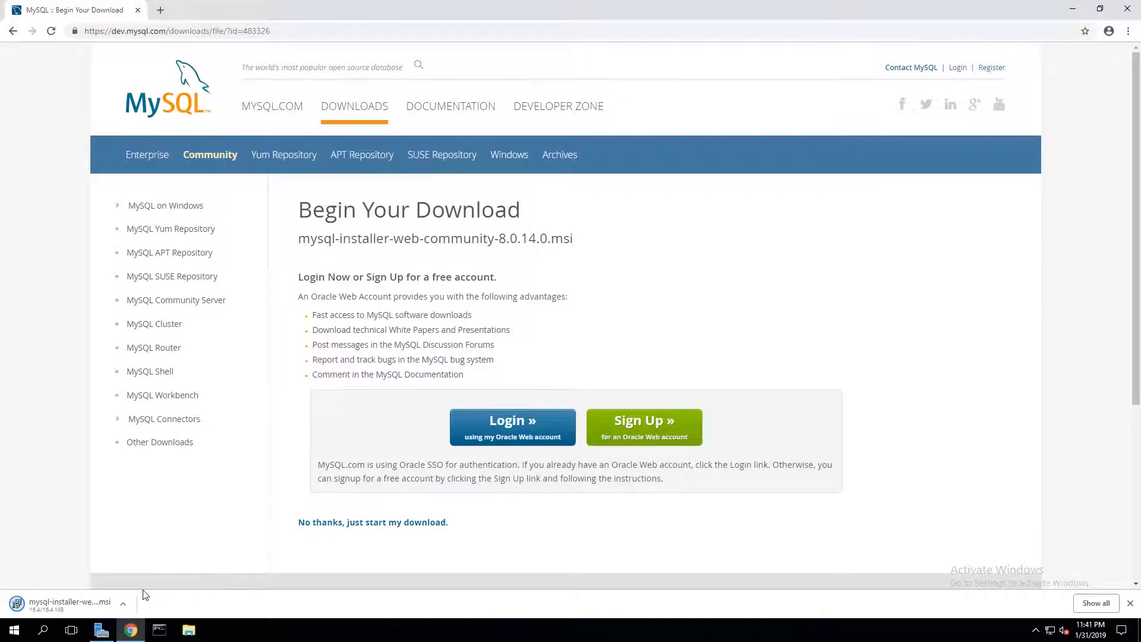
Run the downloaded MySQL installer and minimize the browser and Server Manager windows.
{"action": "left_click", "coordinate": [94, 606]}
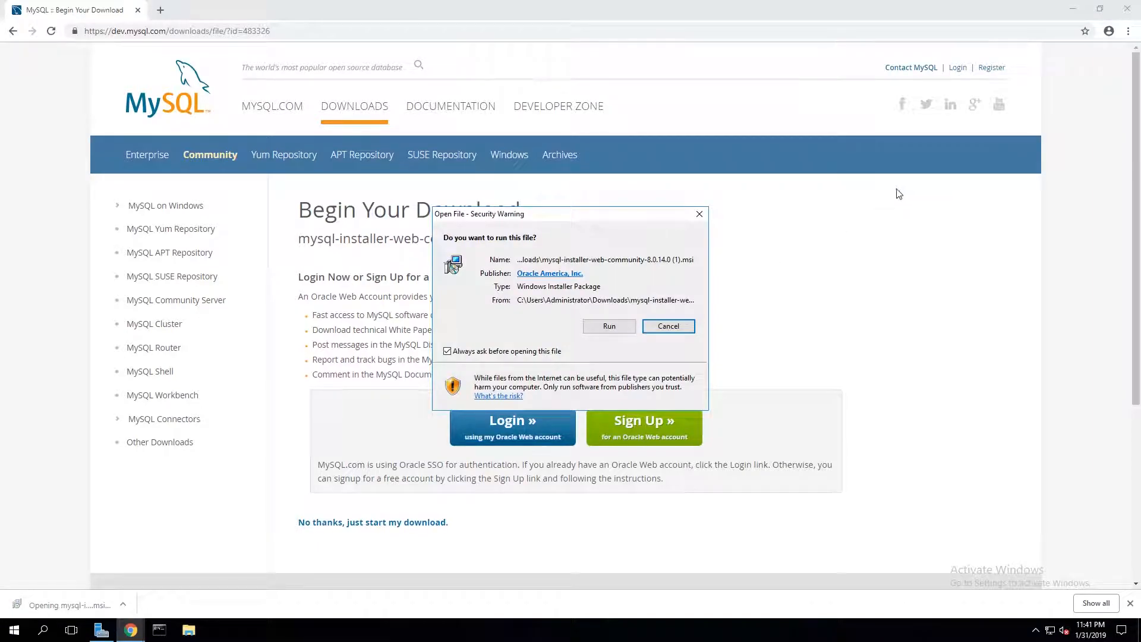
{"action": "left_click", "coordinate": [1073, 7]}
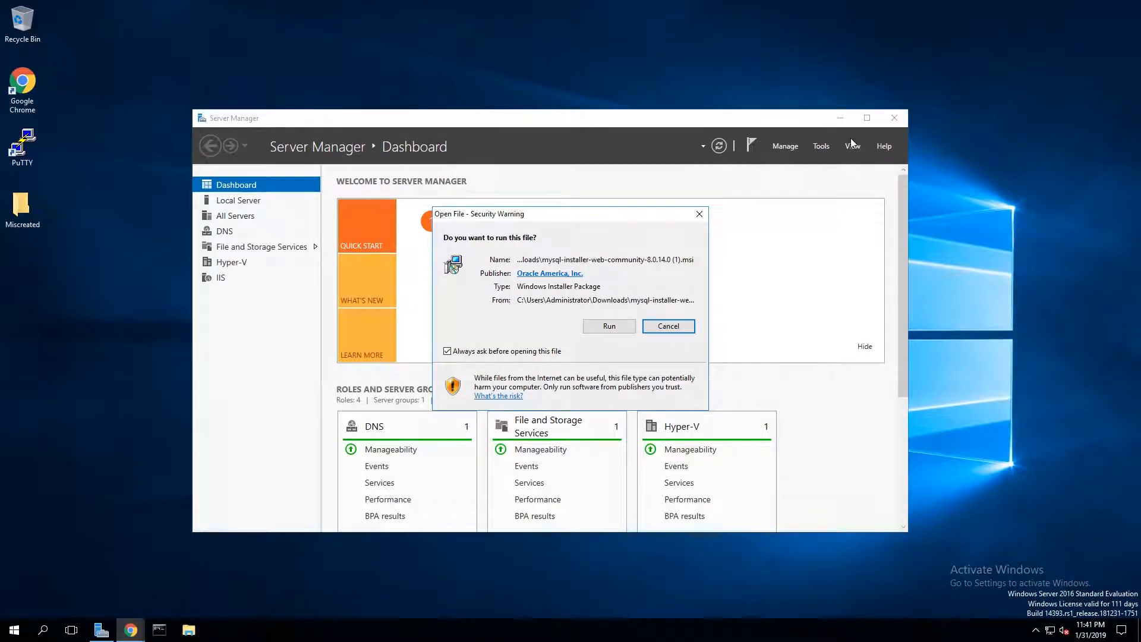
{"action": "left_click", "coordinate": [608, 326]}
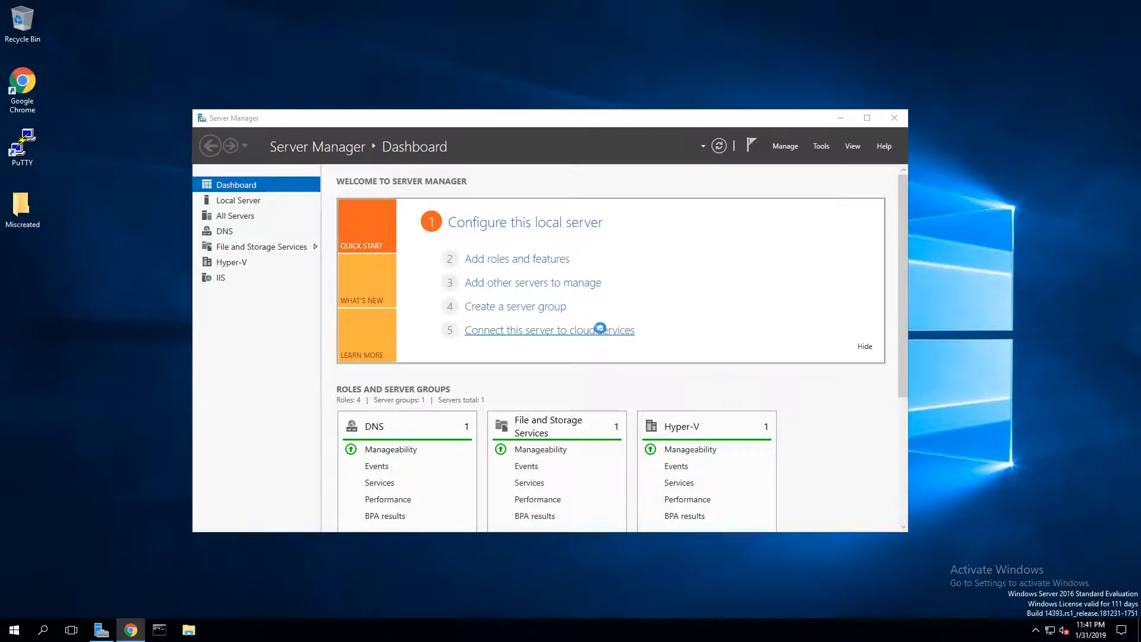
{"action": "left_click", "coordinate": [839, 119]}
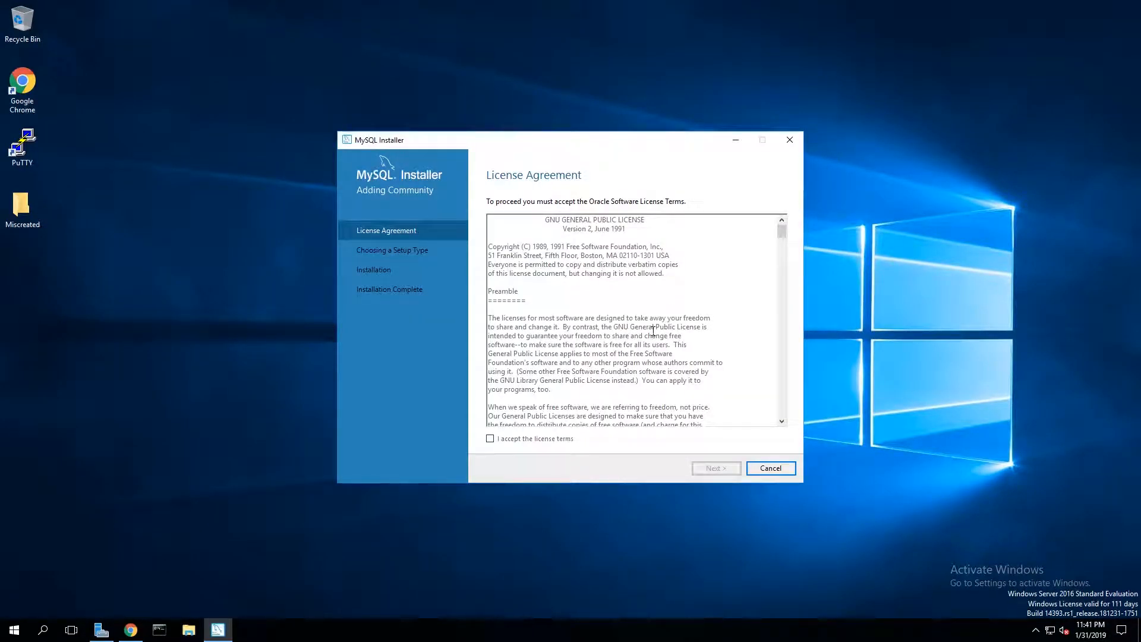
Accept the license terms and choose the Server only setup type.
{"action": "left_click", "coordinate": [560, 442]}
{"action": "left_click", "coordinate": [703, 469]}
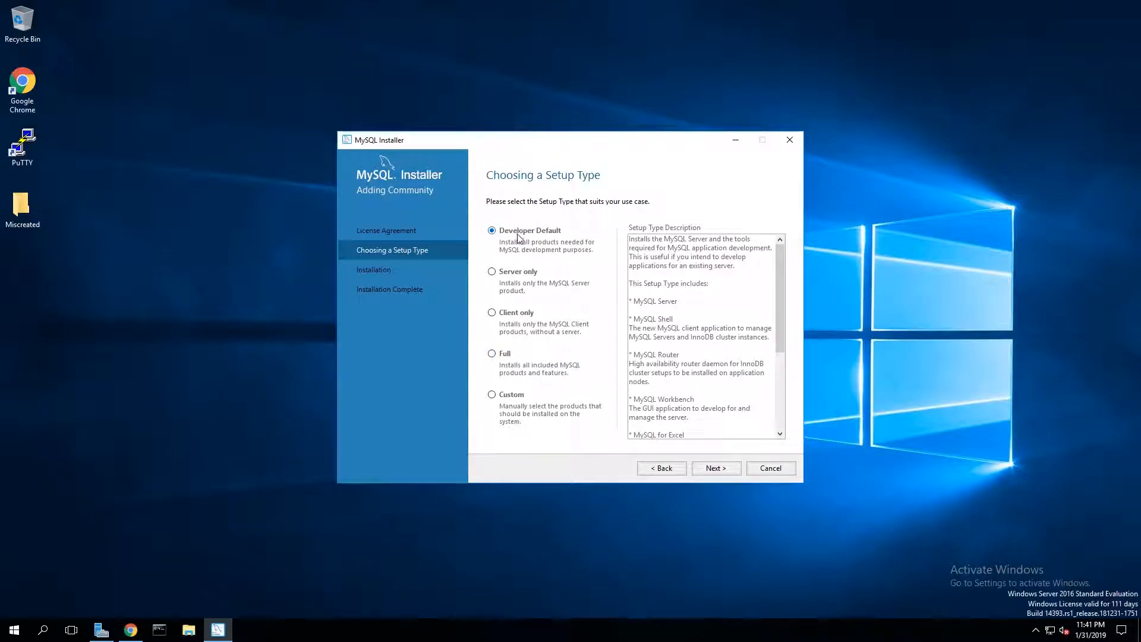
{"action": "left_click", "coordinate": [530, 277]}
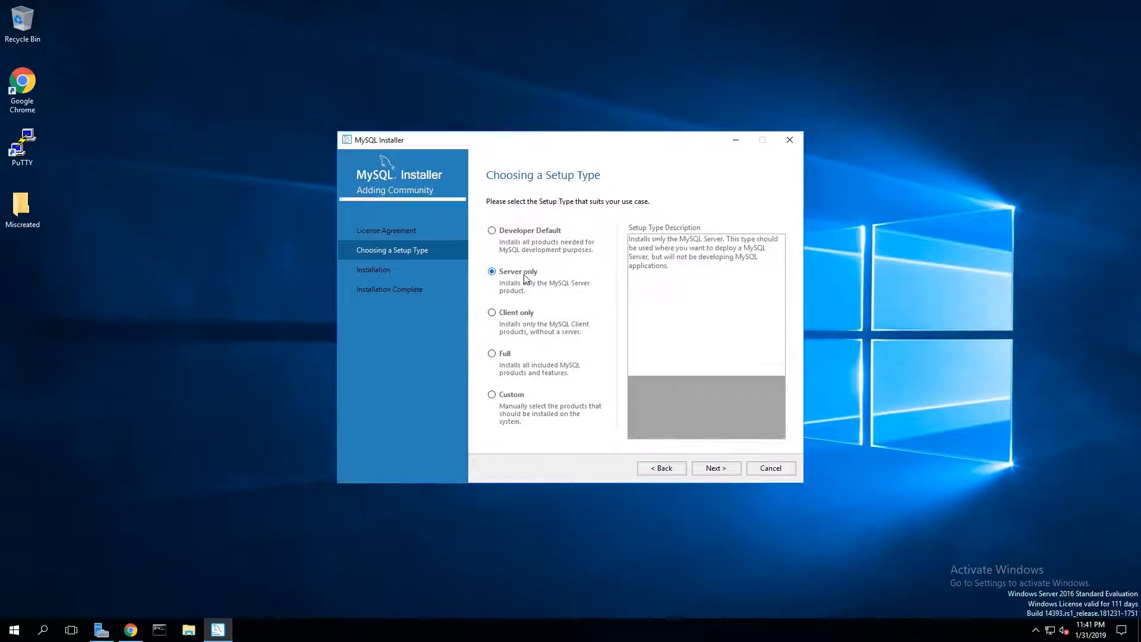
{"action": "left_click", "coordinate": [712, 469]}
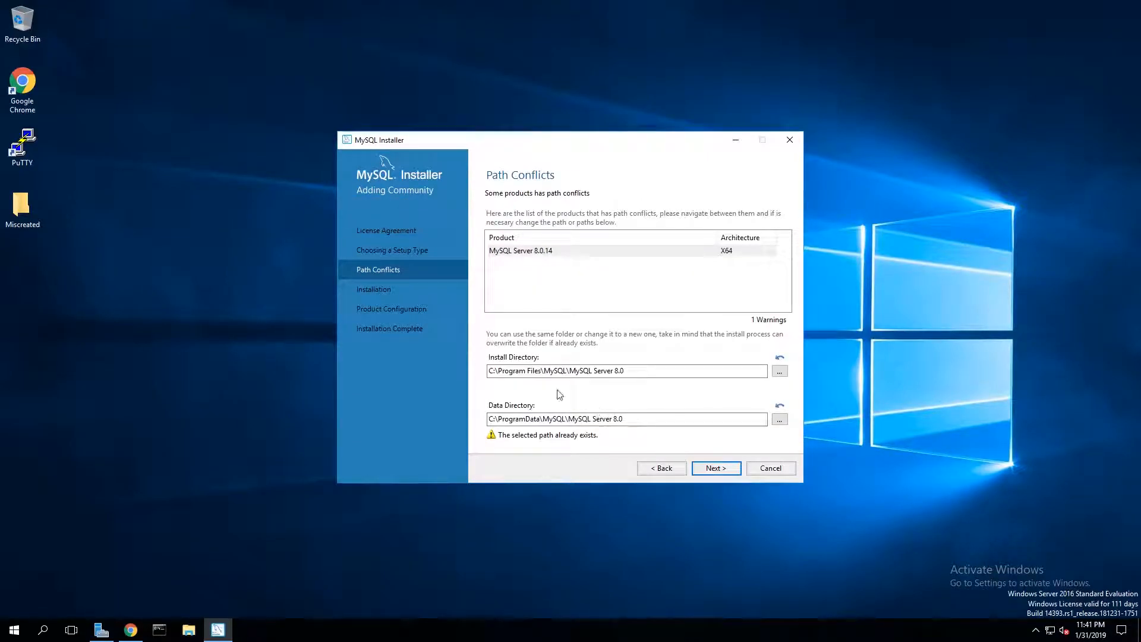
Keep the default install and data directories for MySQL Server 8.0.14 and continue despite the path conflict.
{"action": "left_click_drag", "start_coordinate": [508, 371], "coordinate": [606, 373]}
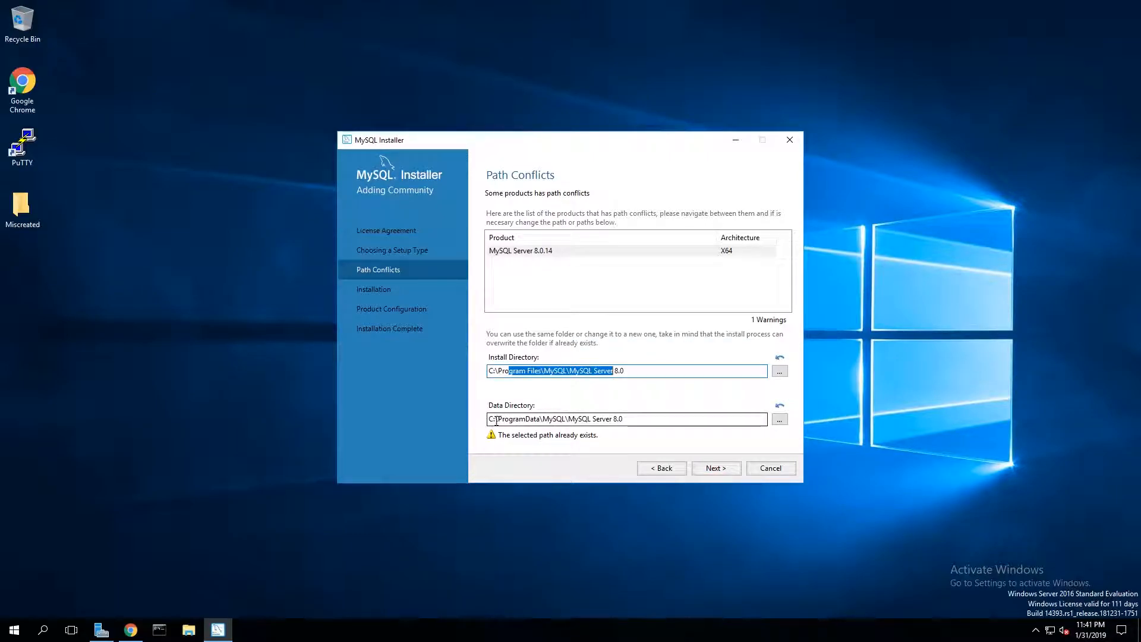
{"action": "left_click_drag", "start_coordinate": [495, 421], "coordinate": [624, 425]}
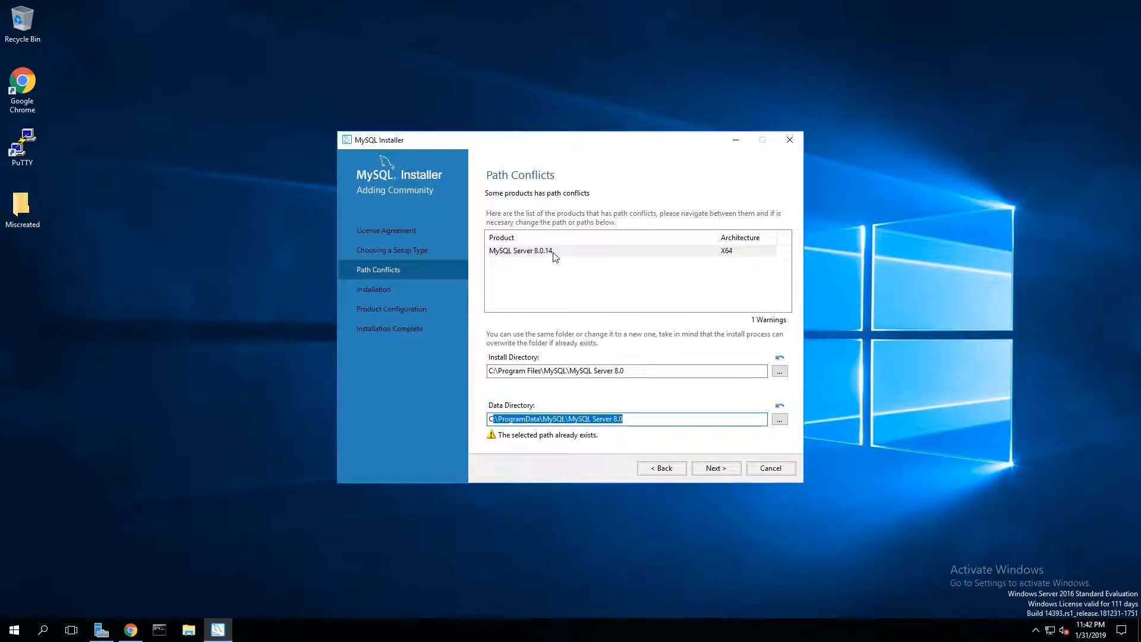
{"action": "left_click", "coordinate": [719, 467]}
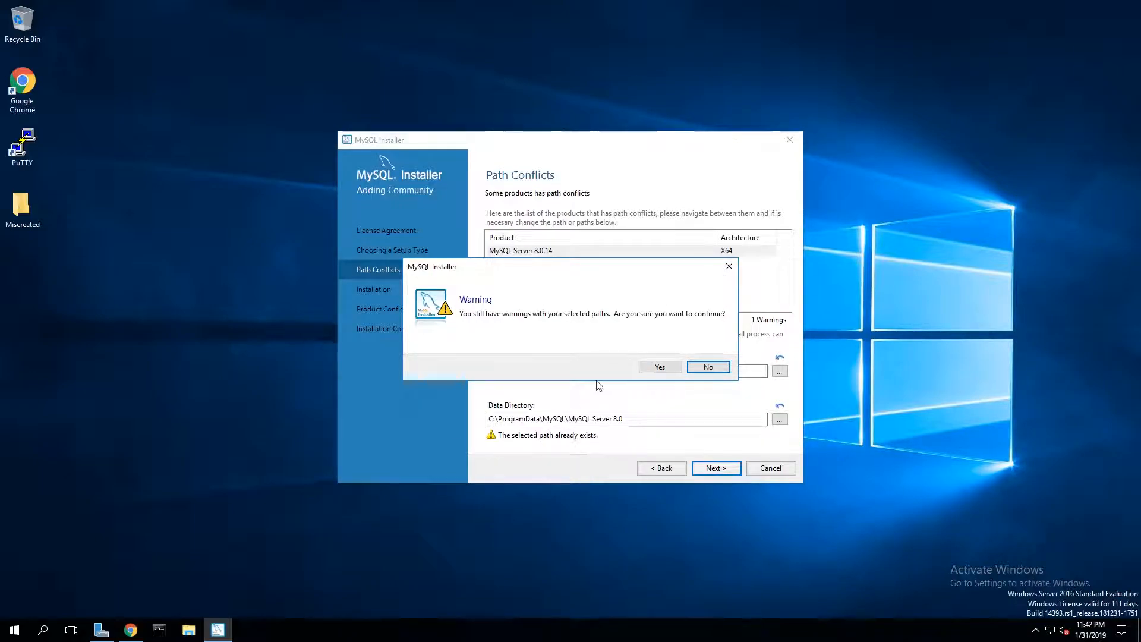
{"action": "left_click", "coordinate": [674, 369]}
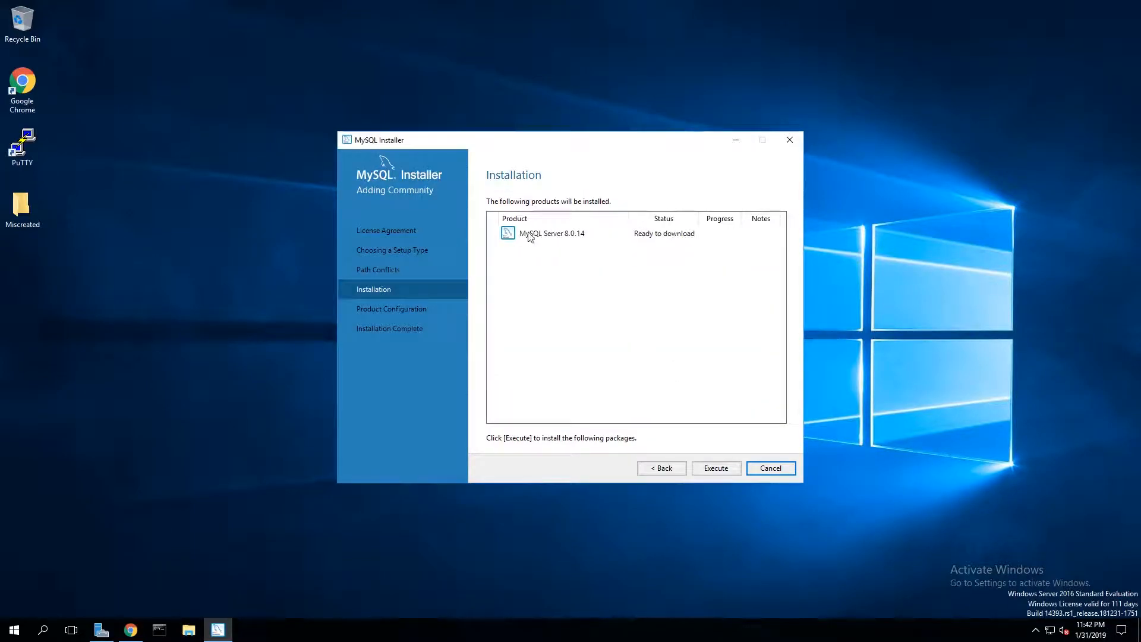
Execute the installation of MySQL Server 8.0.14 and proceed into its product configuration.
{"action": "left_click", "coordinate": [716, 468]}
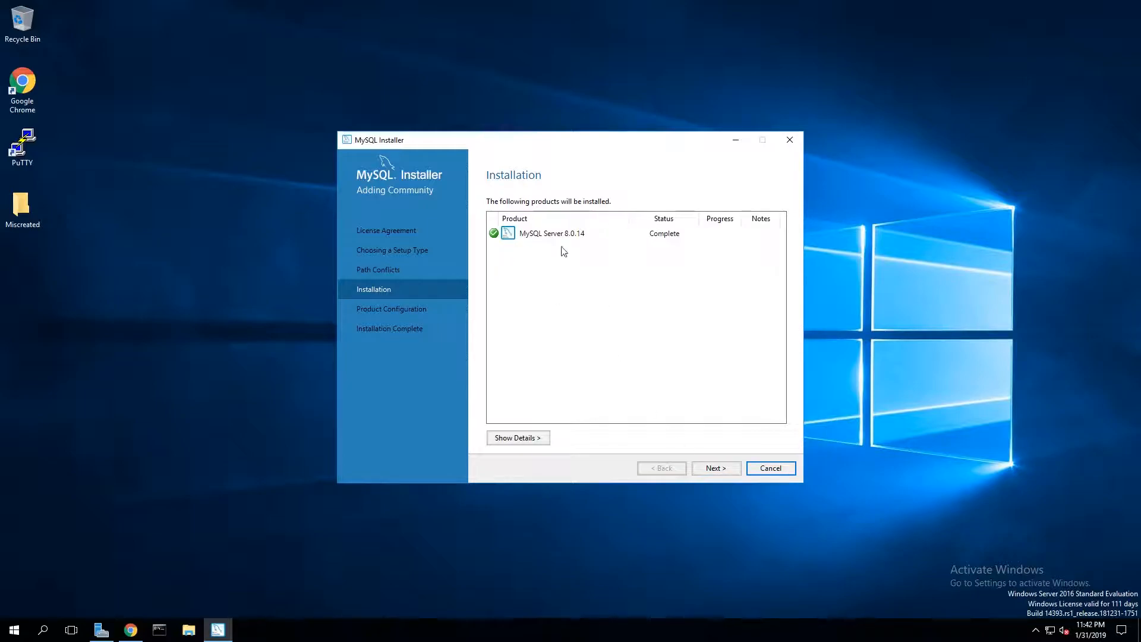
{"action": "left_click", "coordinate": [707, 467]}
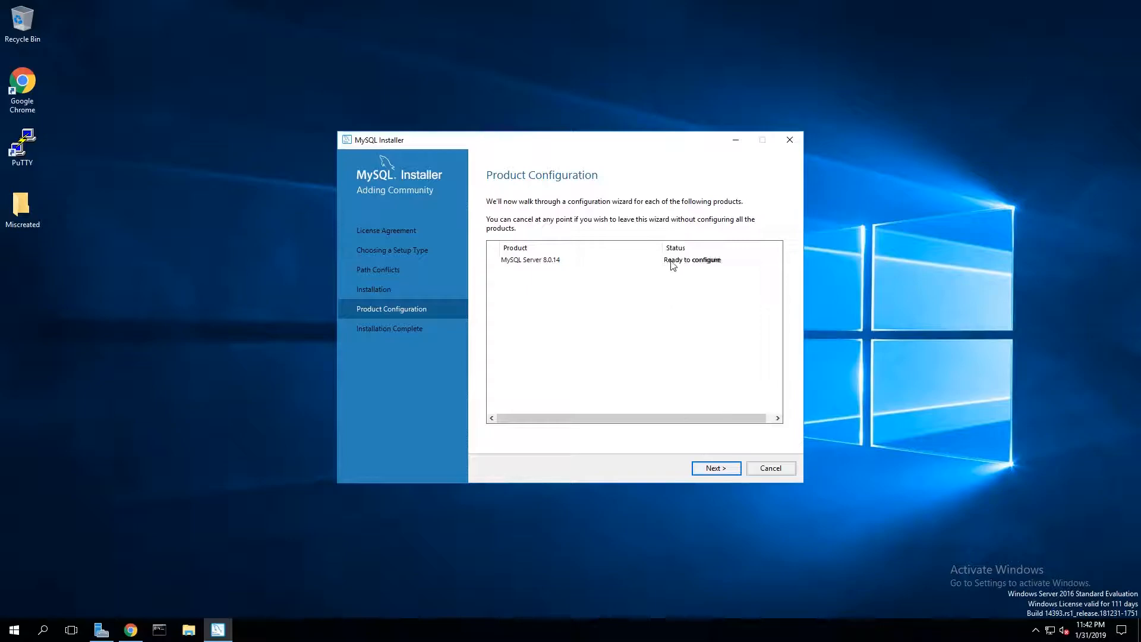
{"action": "left_click", "coordinate": [737, 471]}
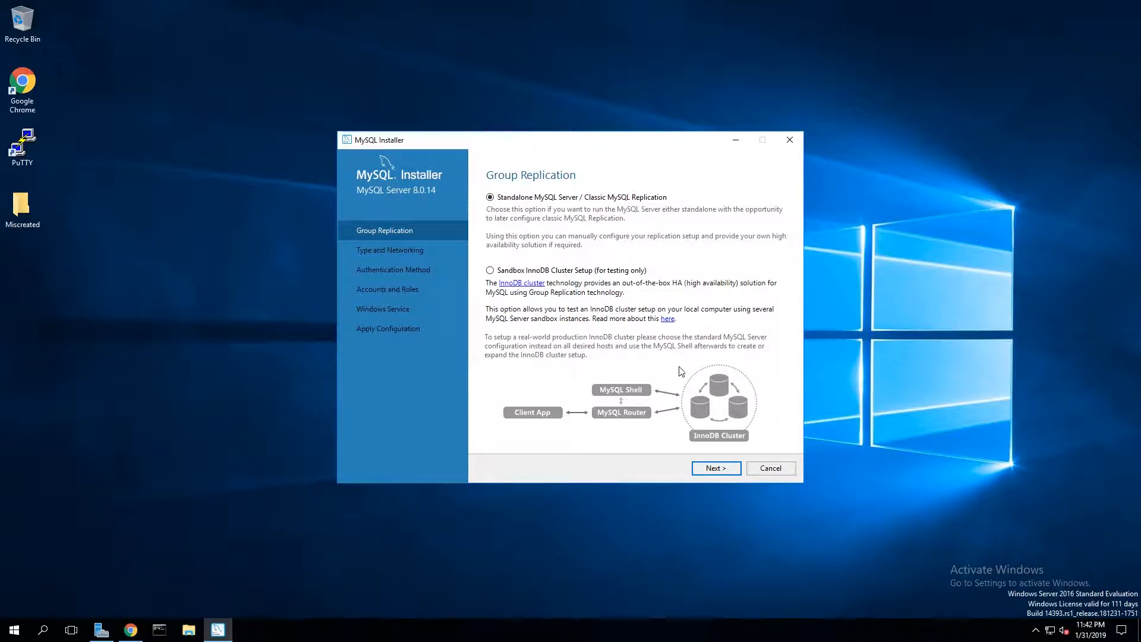
Keep the standalone server option and set the config type to Server Computer with the default connectivity settings.
{"action": "left_click", "coordinate": [721, 468]}
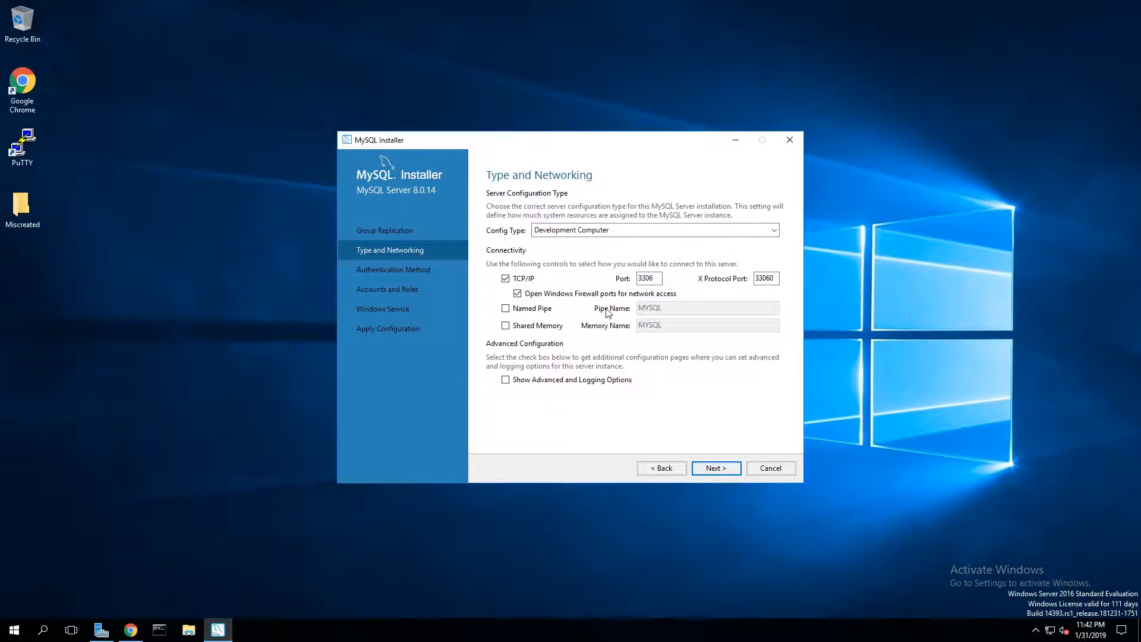
{"action": "left_click", "coordinate": [563, 233]}
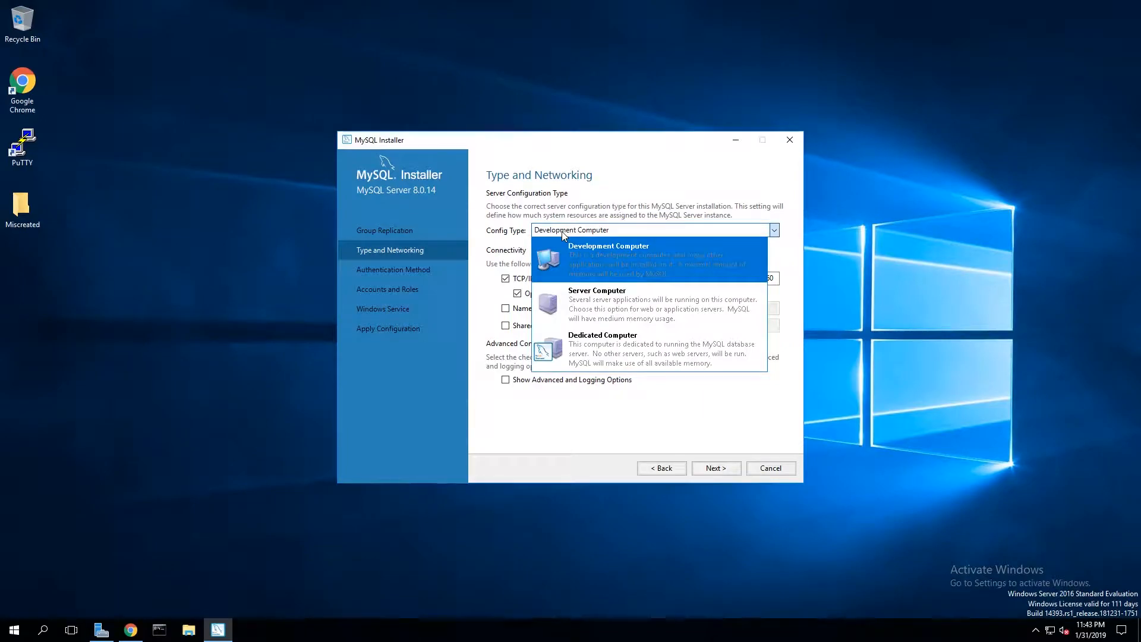
{"action": "left_click", "coordinate": [614, 312]}
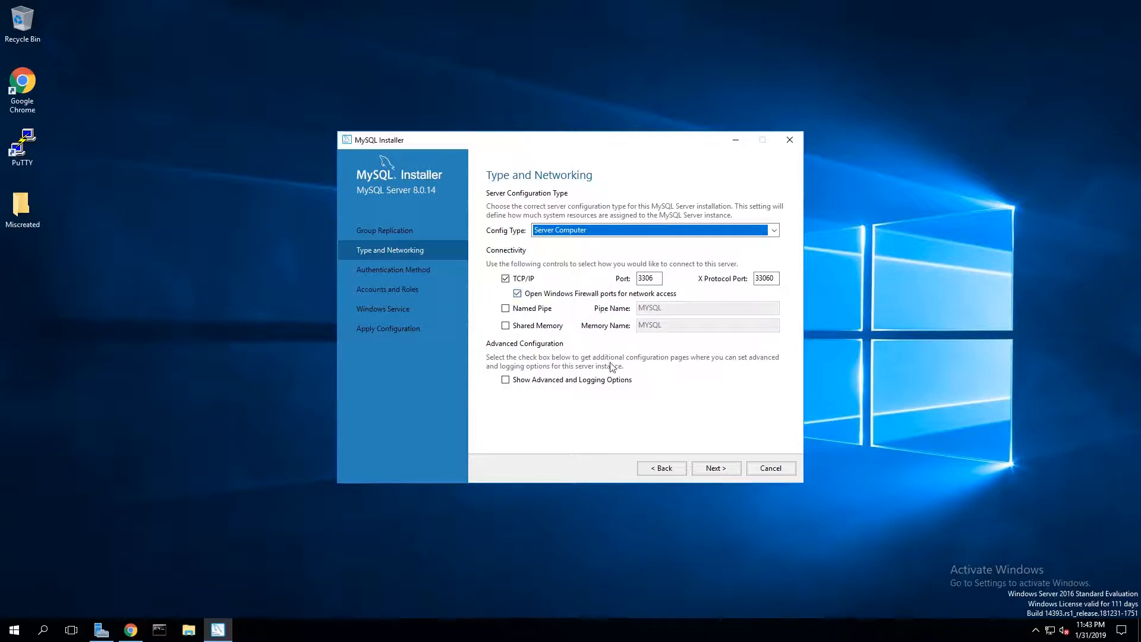
{"action": "left_click", "coordinate": [718, 469]}
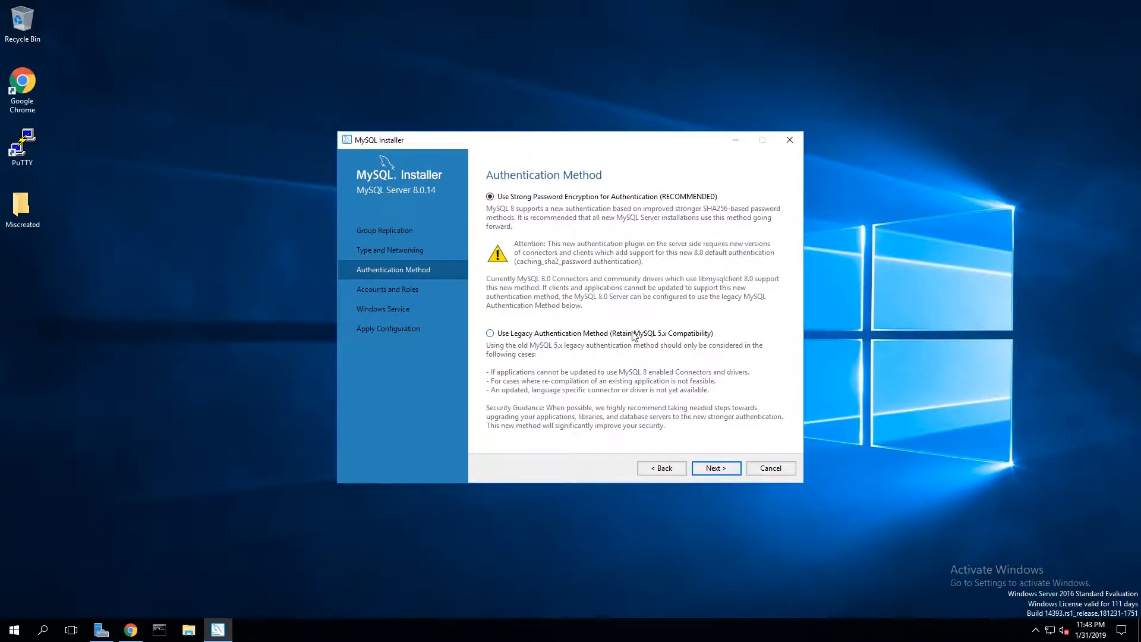
Keep strong password encryption, then enter and check the current root password.
{"action": "left_click", "coordinate": [716, 468]}
{"action": "type", "text": "**********"}
{"action": "left_click", "coordinate": [728, 225]}
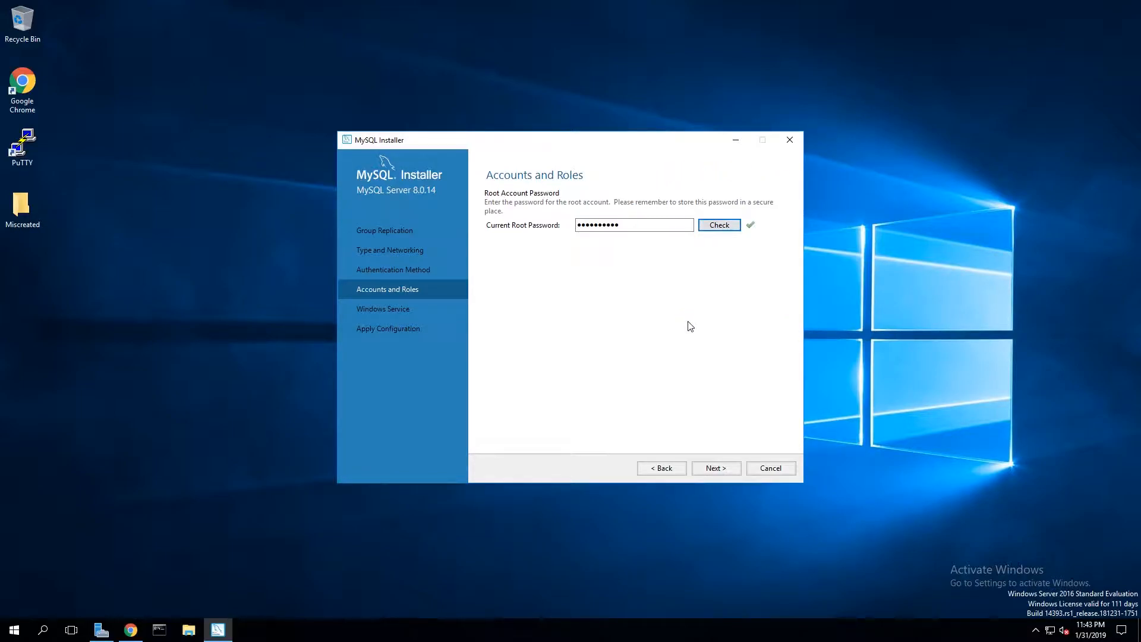
{"action": "left_click", "coordinate": [715, 469]}
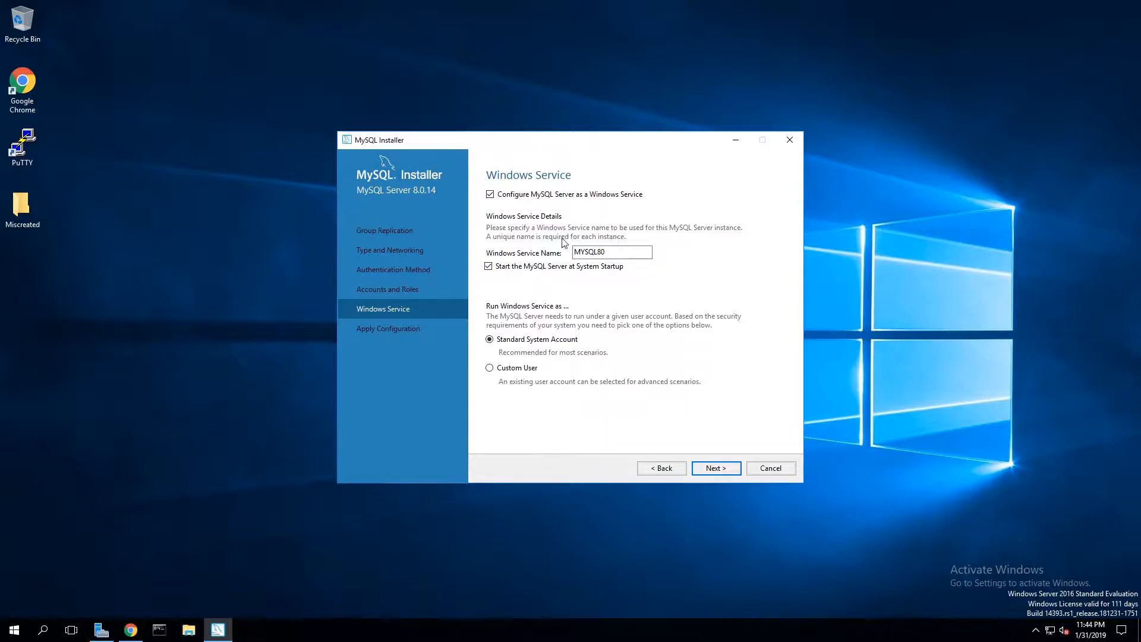
Keep MYSQL80 as the Windows service name and accept the default service settings.
{"action": "double_click", "coordinate": [618, 254]}
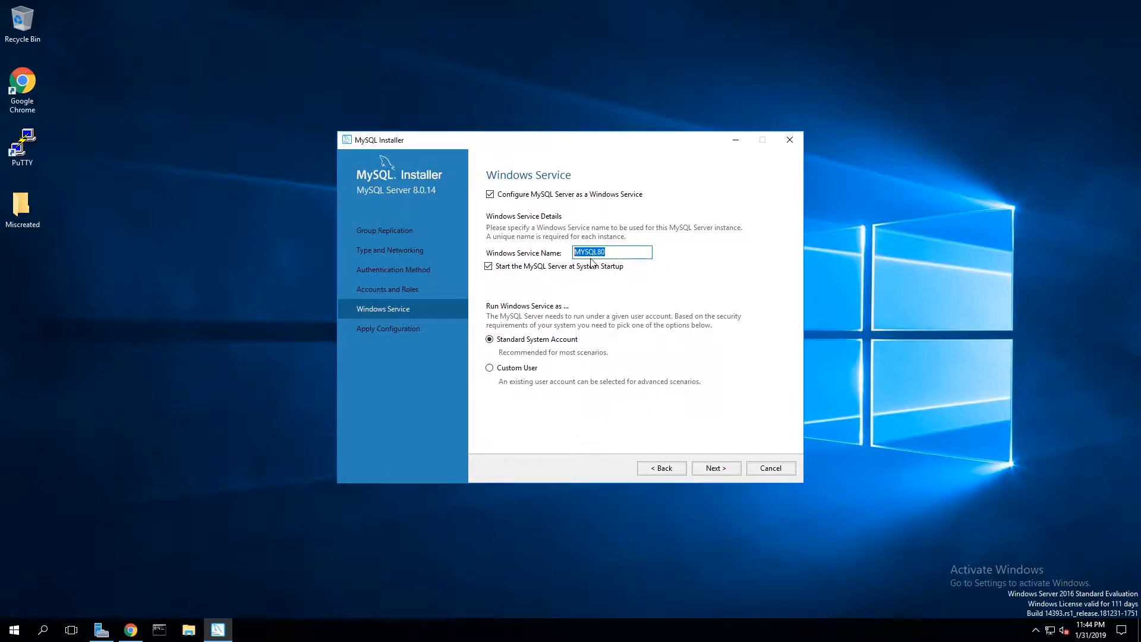
{"action": "left_click", "coordinate": [575, 253]}
{"action": "left_click_drag", "start_coordinate": [575, 254], "coordinate": [602, 253]}
{"action": "left_click", "coordinate": [708, 469]}
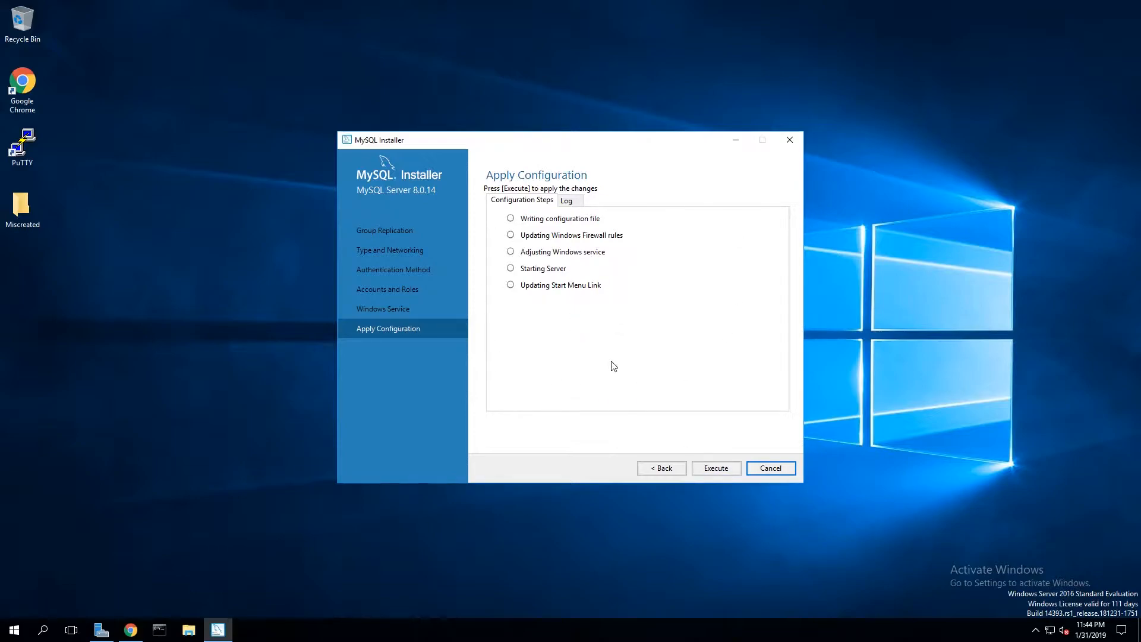
Apply the MySQL Server configuration and finish the installer.
{"action": "left_click", "coordinate": [713, 470]}
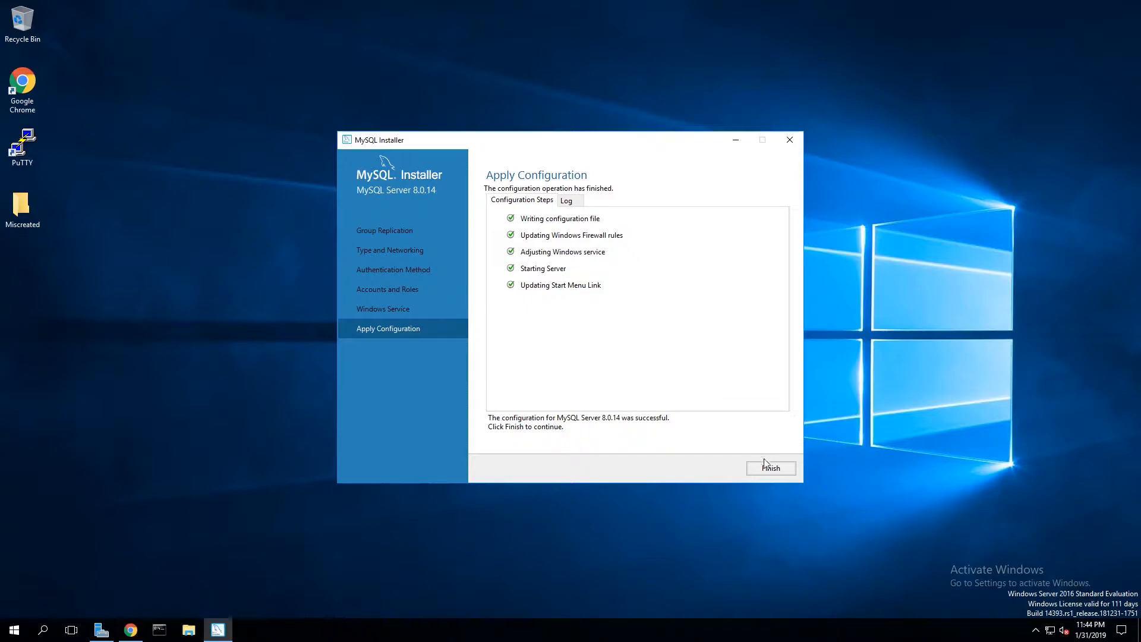
{"action": "left_click", "coordinate": [768, 469]}
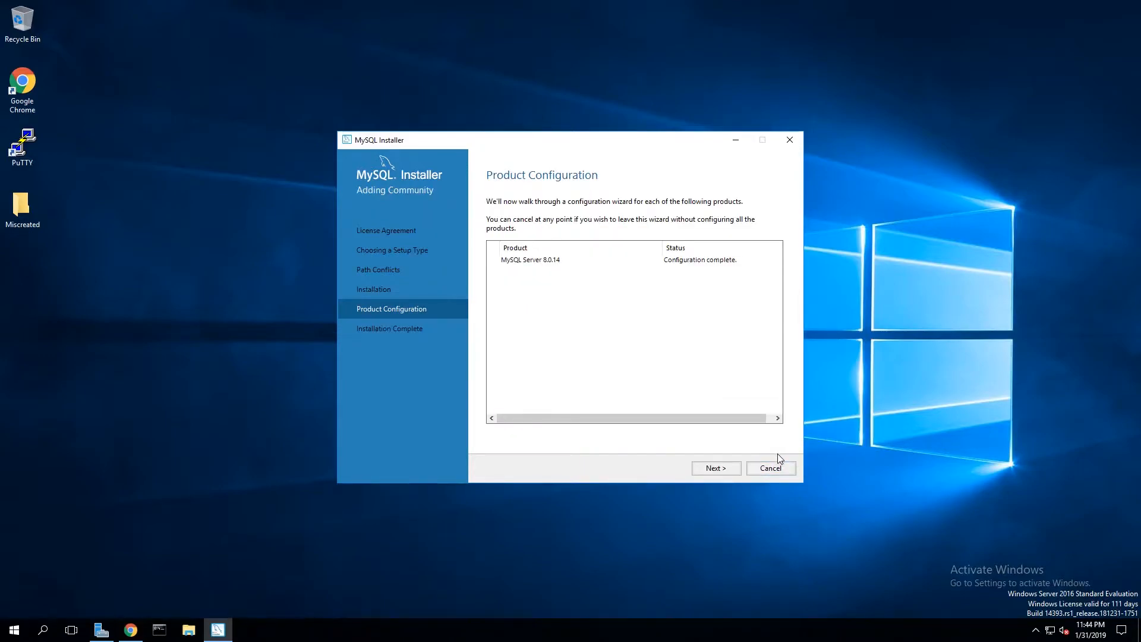
{"action": "left_click", "coordinate": [724, 469]}
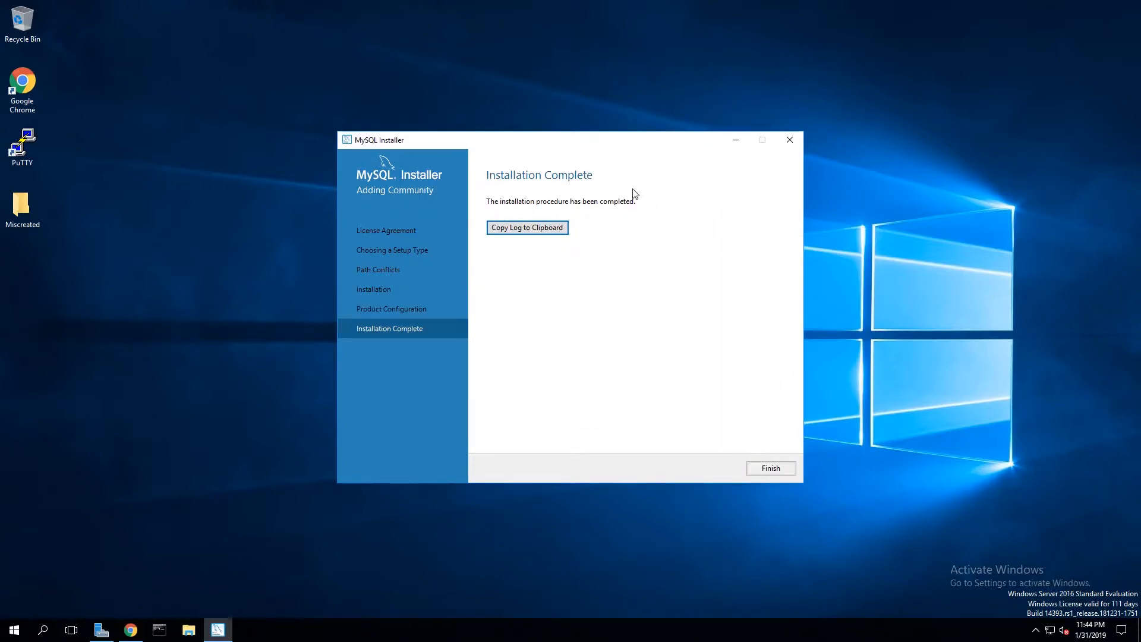
{"action": "left_click", "coordinate": [763, 469]}
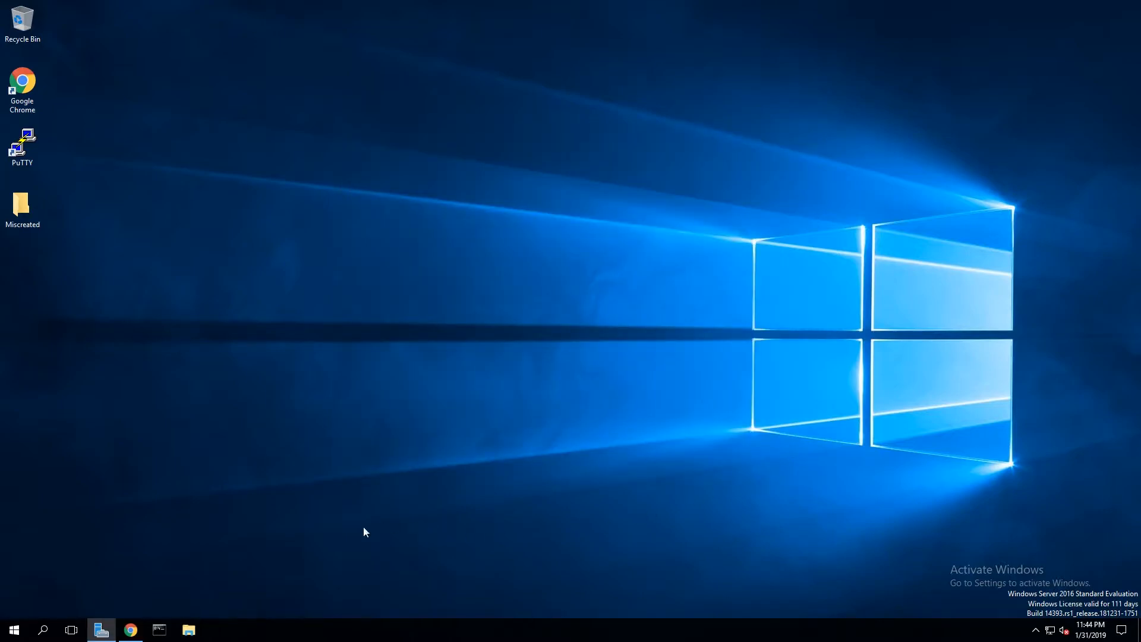
Pin the MySQL 8.0 Command Line Client from the MySQL program folder to the taskbar.
{"action": "left_click", "coordinate": [15, 630]}
{"action": "scroll", "coordinate": [79, 508], "scroll_direction": "down", "scroll_amount": 2}
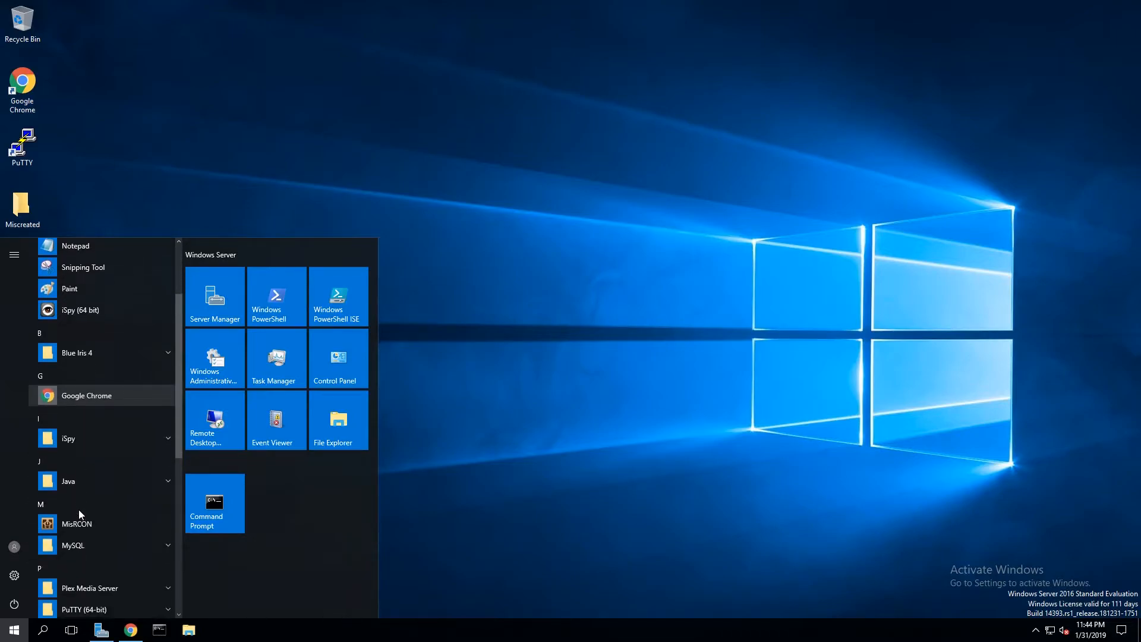
{"action": "left_click", "coordinate": [152, 546]}
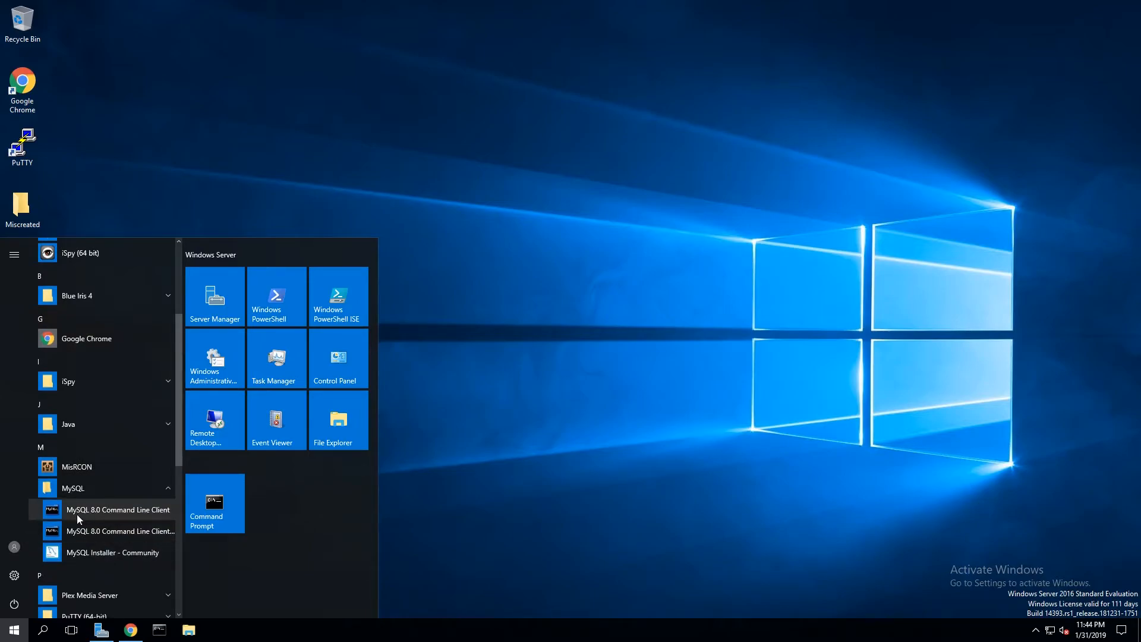
{"action": "left_click_drag", "start_coordinate": [76, 511], "coordinate": [247, 639]}
{"action": "left_click", "coordinate": [428, 563]}
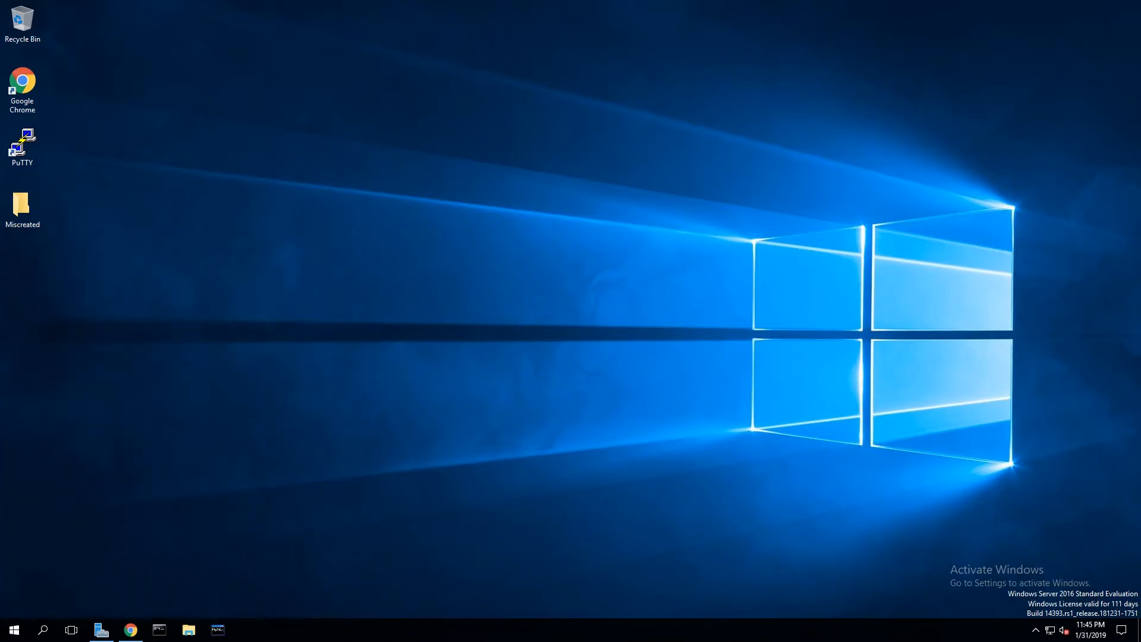
Launch the MySQL 8.0 Command Line Client and log in with the root password.
{"action": "left_click", "coordinate": [217, 630]}
{"action": "left_click_drag", "start_coordinate": [277, 28], "coordinate": [462, 64]}
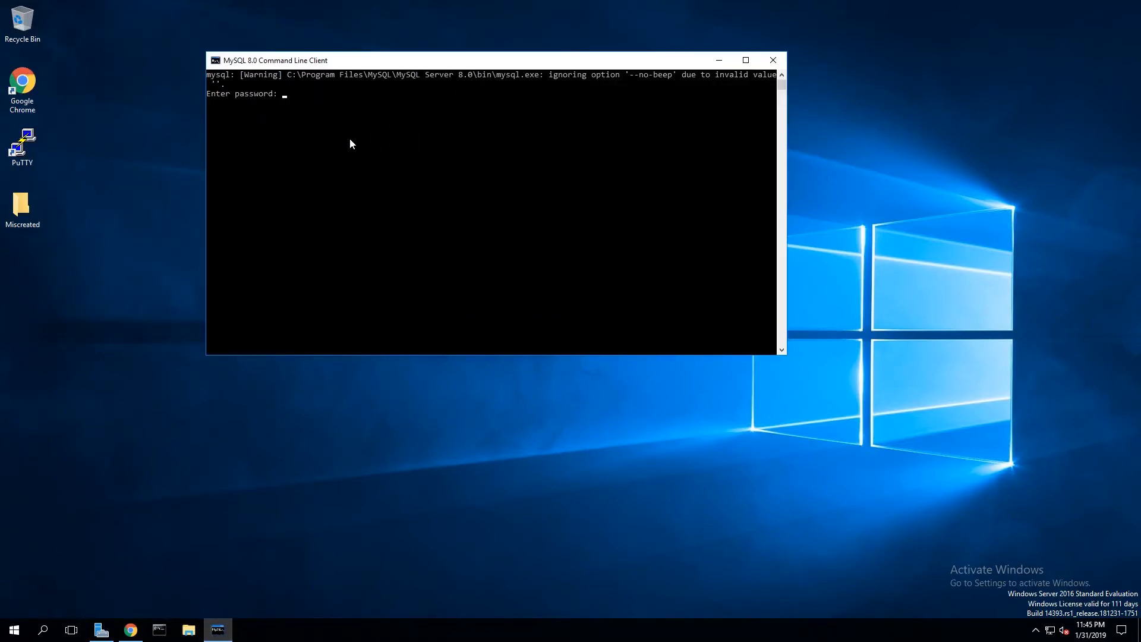
{"action": "left_click", "coordinate": [318, 124]}
{"action": "type", "text": "**********"}
{"action": "key", "text": "Return"}
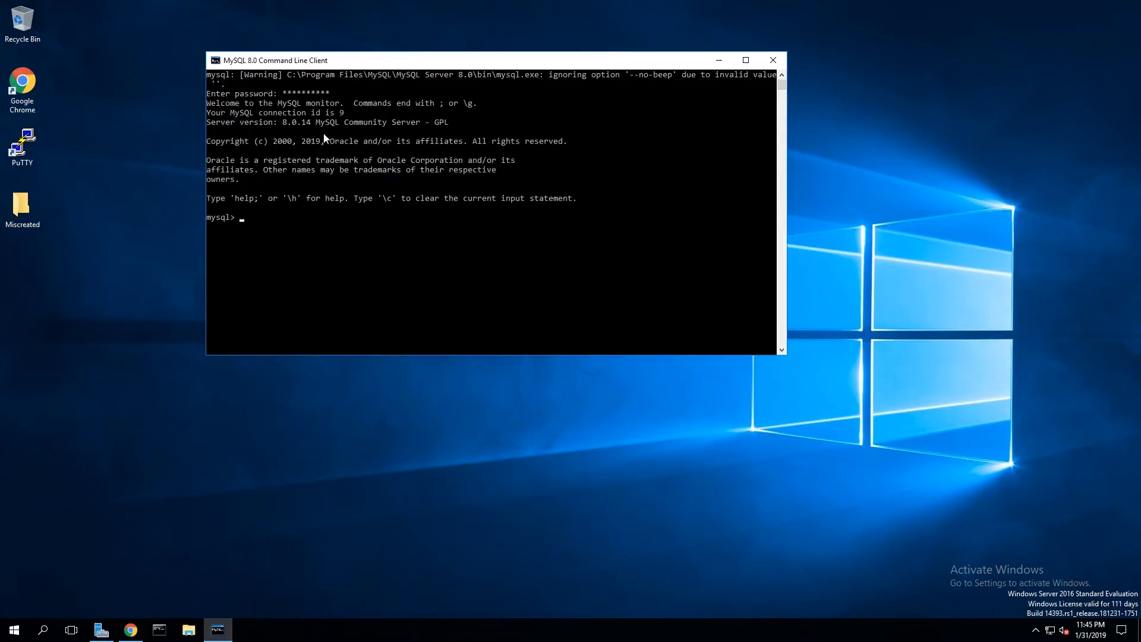